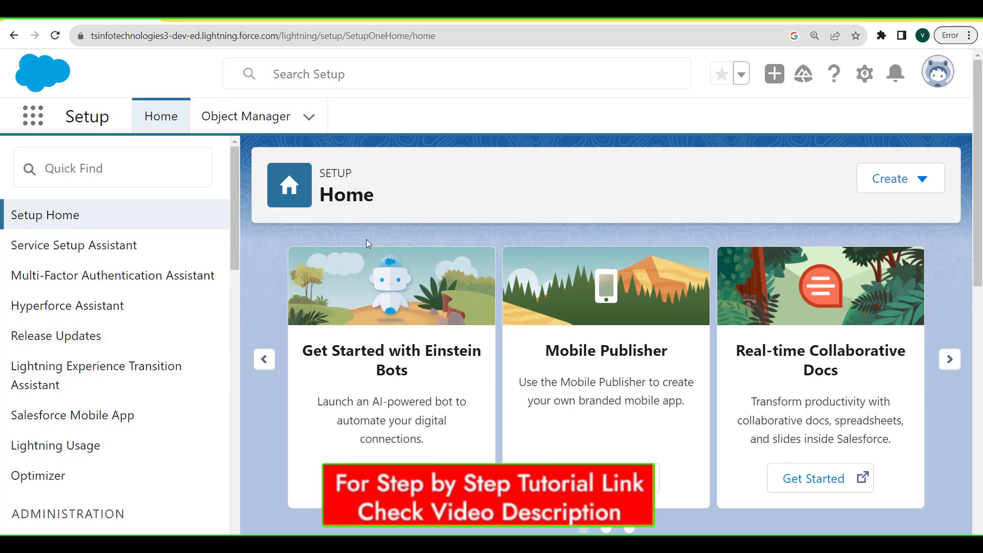
Step: Open Salesforce Setup in a new tab and go to the Object Manager
{"action": "left_click", "coordinate": [864, 74]}
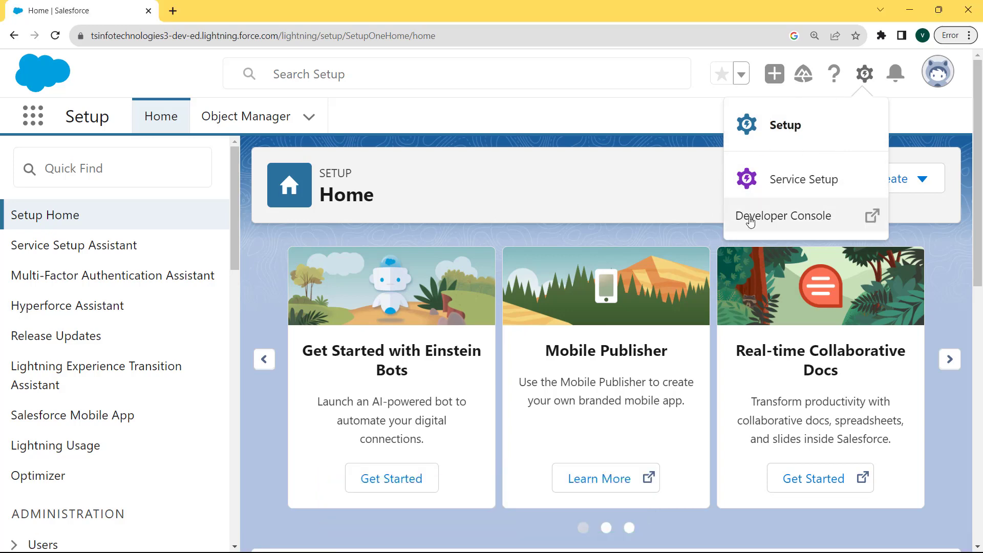
{"action": "left_click", "coordinate": [784, 127]}
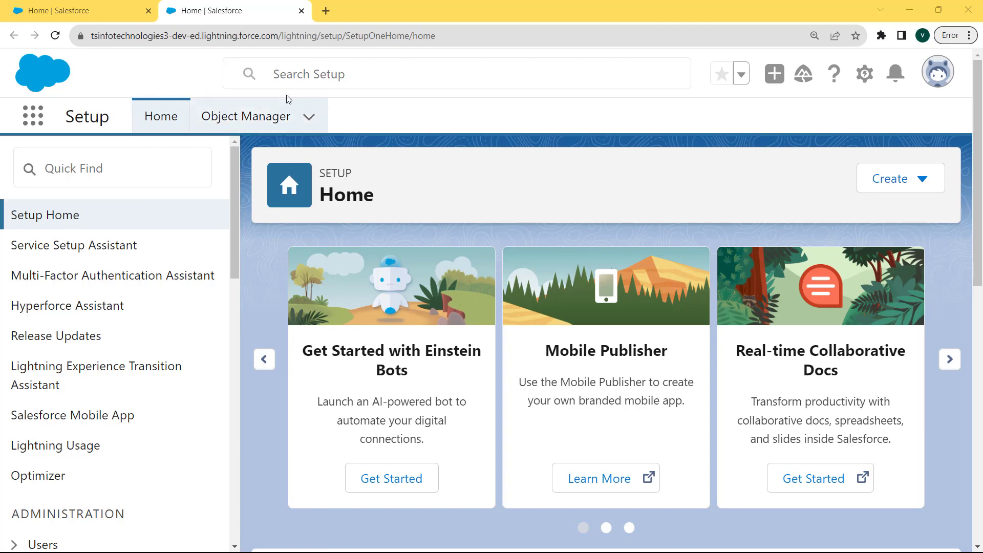
{"action": "left_click", "coordinate": [240, 120]}
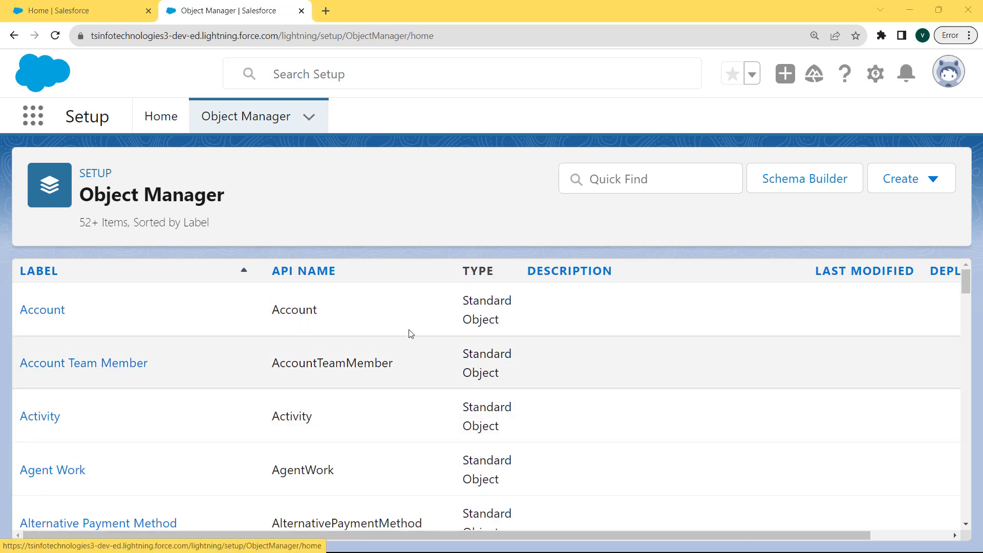
Step: Search the Object Manager for USA Student and open the USA student custom object
{"action": "left_click", "coordinate": [611, 174]}
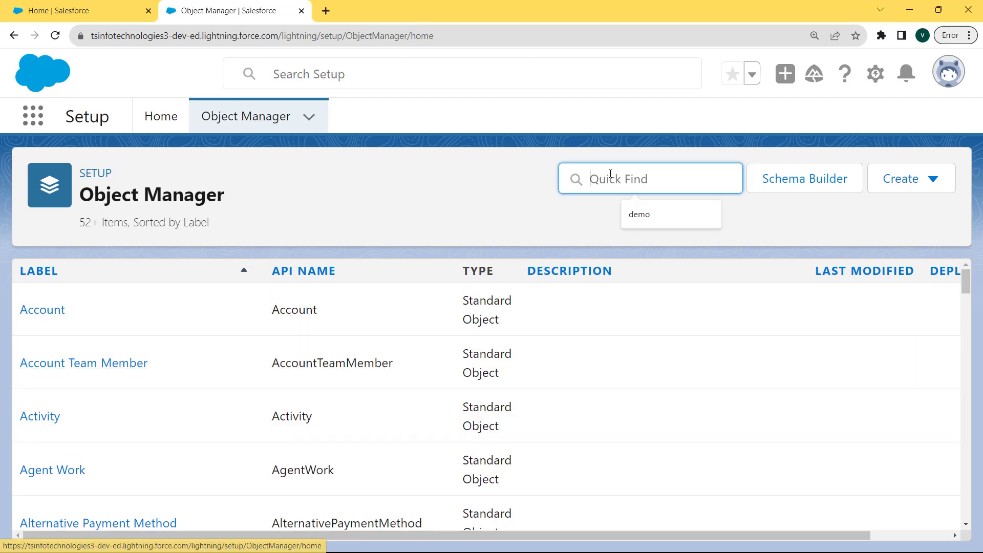
{"action": "type", "text": "USA"}
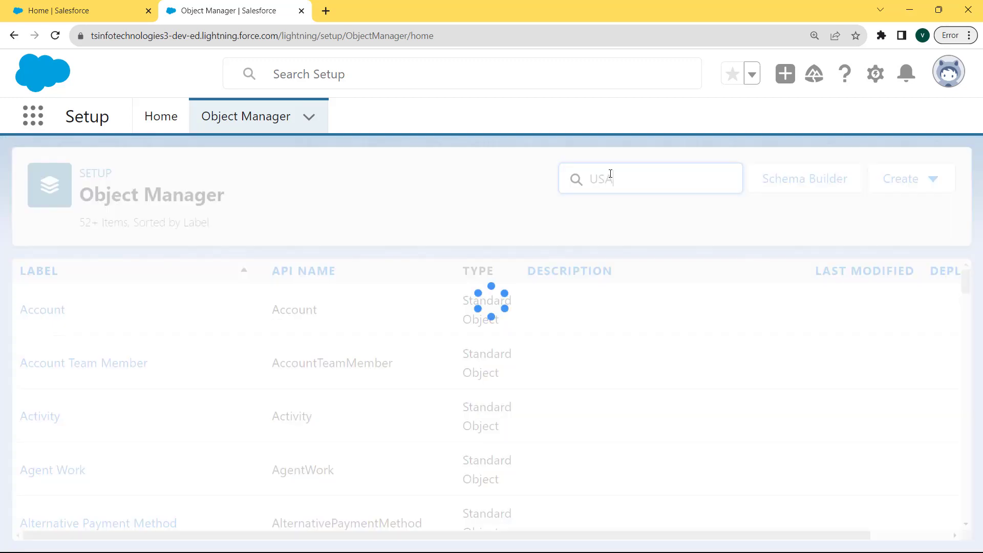
{"action": "type", "text": " St"}
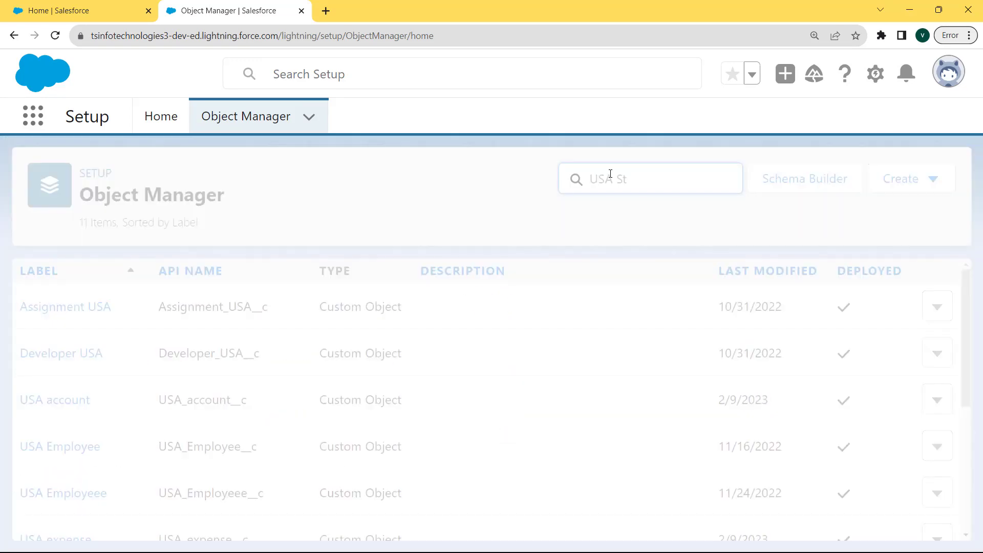
{"action": "type", "text": "udent"}
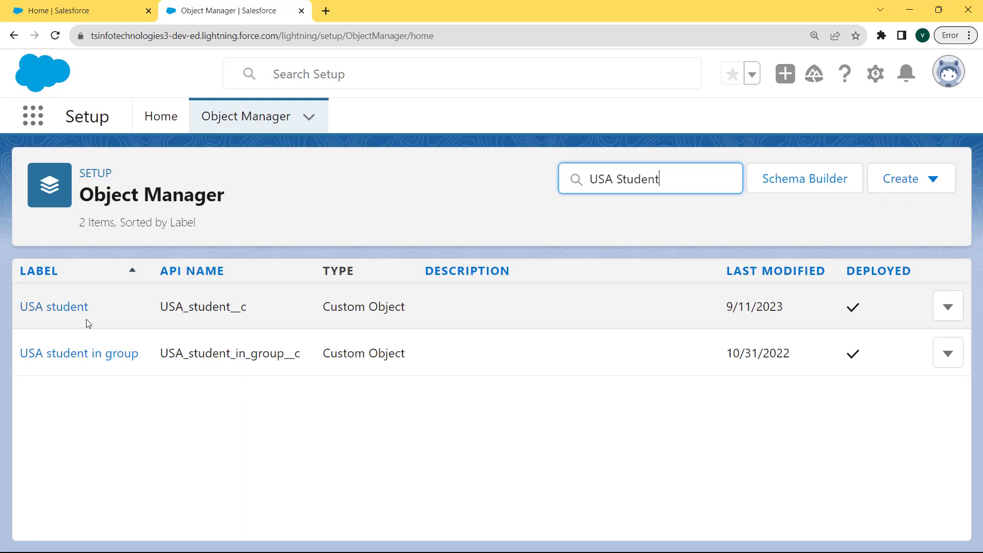
{"action": "left_click", "coordinate": [57, 309]}
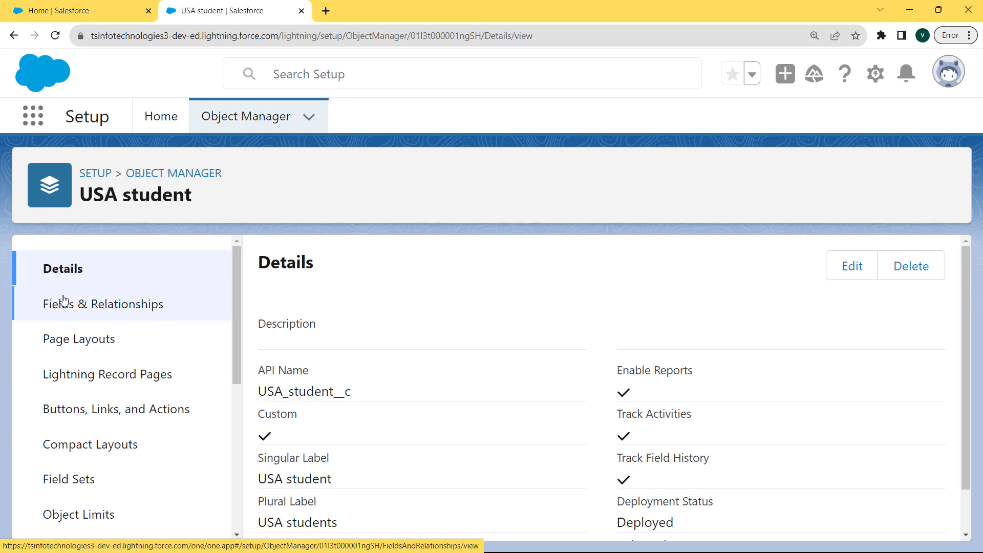
Step: Start a new custom field on the USA student object with the Percent data type and continue to its details
{"action": "left_click", "coordinate": [121, 305]}
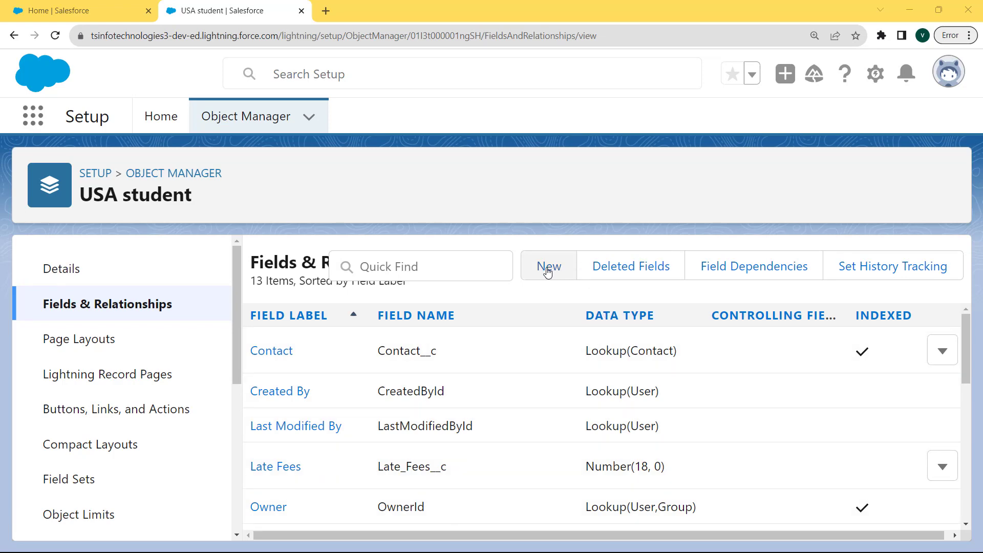
{"action": "left_click", "coordinate": [548, 268]}
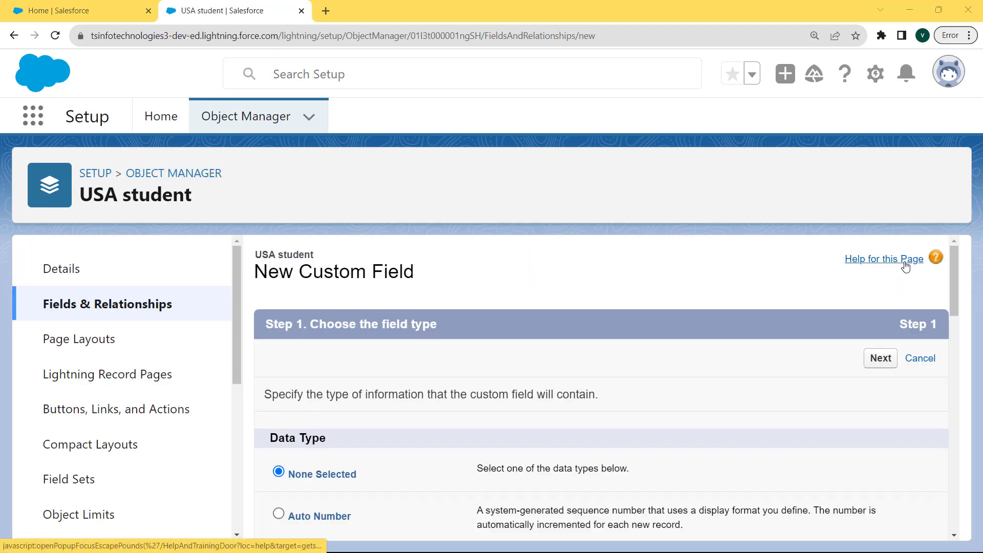
{"action": "left_click_drag", "start_coordinate": [954, 265], "coordinate": [951, 447]}
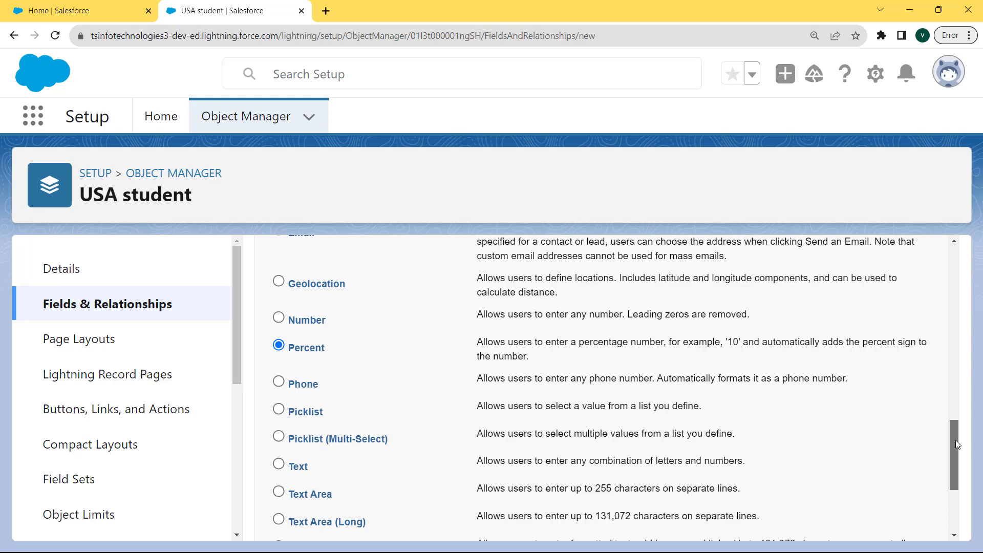
{"action": "left_click_drag", "start_coordinate": [956, 440], "coordinate": [951, 488]}
{"action": "left_click", "coordinate": [880, 520]}
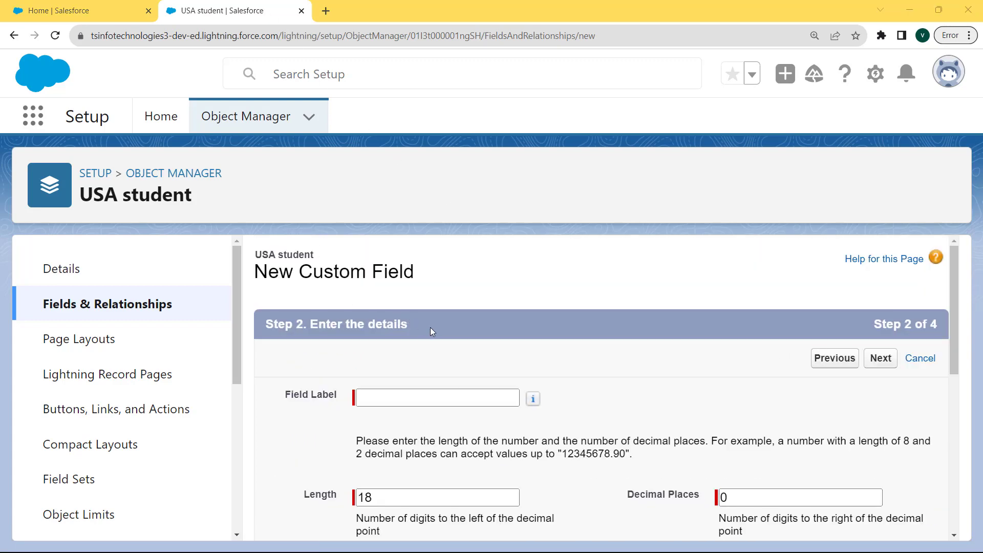
Step: Label the field Student Percentage, keep length 18, 0 decimal places and field name Student_Percentage, and continue to field-level security
{"action": "left_click", "coordinate": [419, 399]}
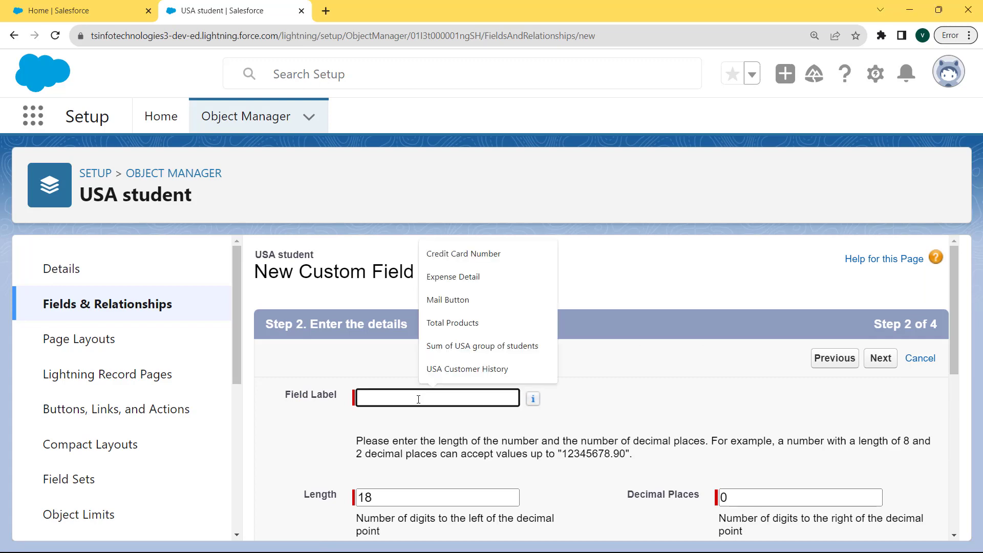
{"action": "type", "text": "Student"}
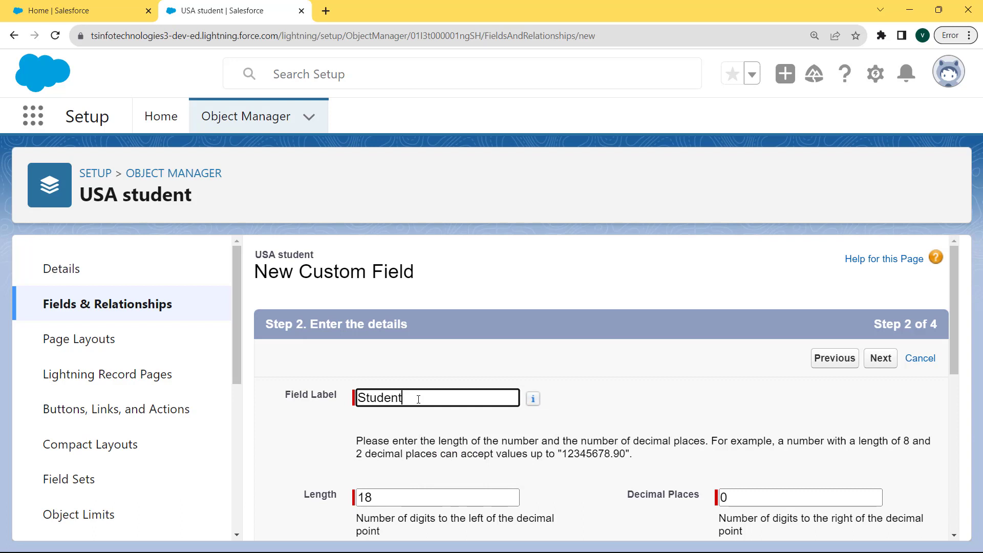
{"action": "type", "text": " Percentage"}
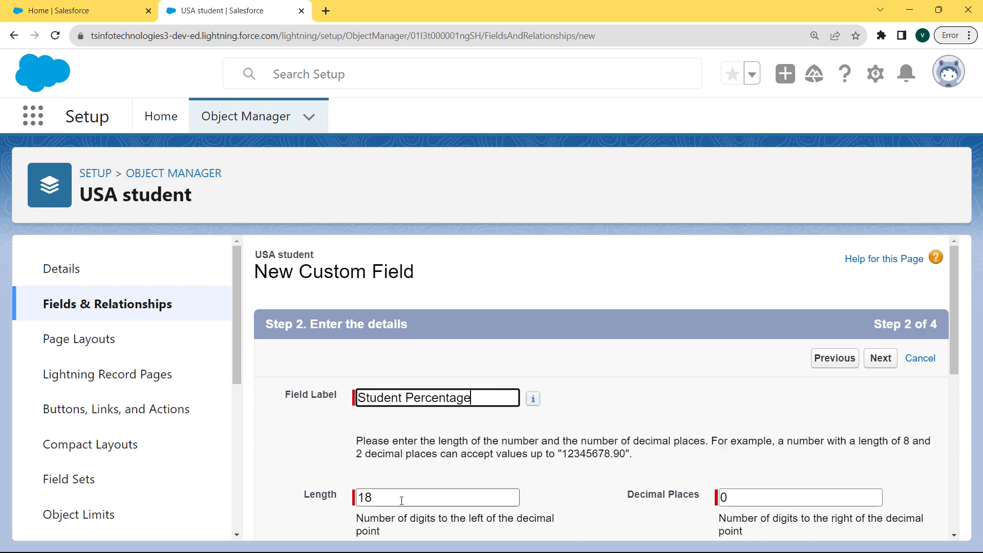
{"action": "left_click", "coordinate": [401, 498]}
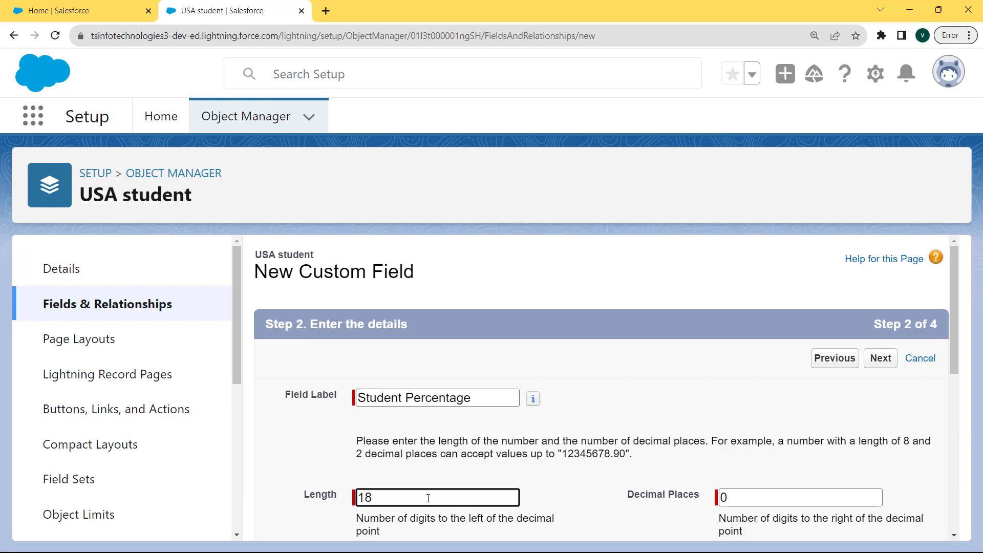
{"action": "left_click", "coordinate": [796, 497]}
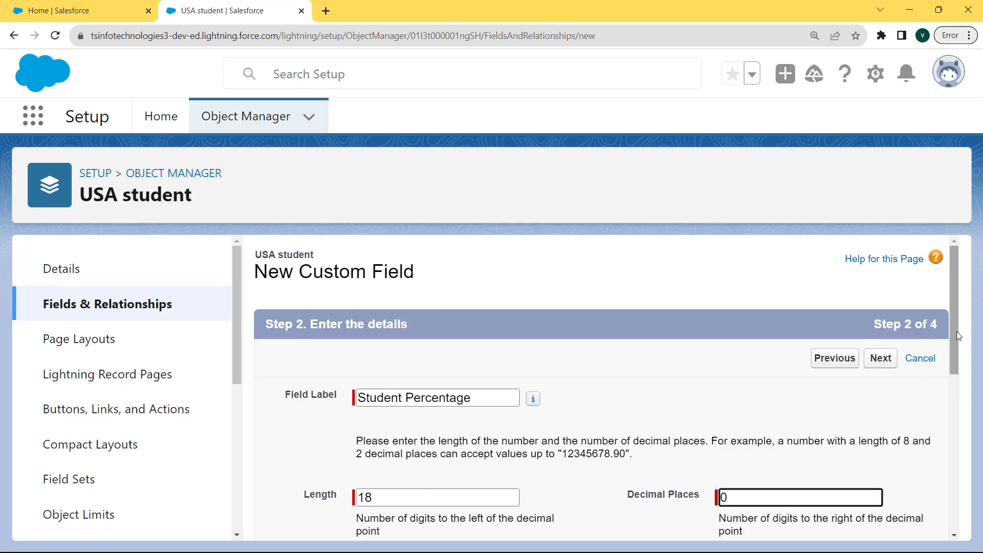
{"action": "left_click_drag", "start_coordinate": [954, 323], "coordinate": [956, 391]}
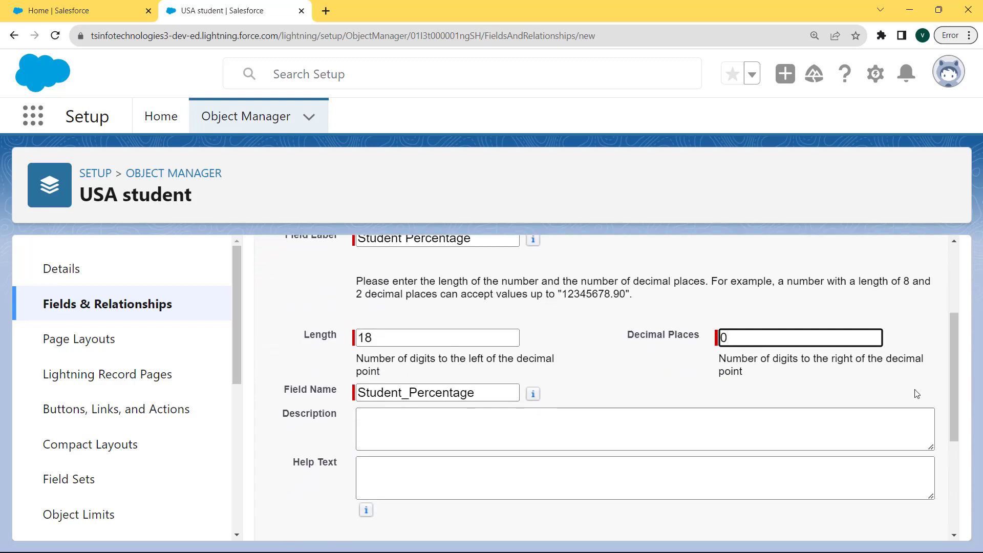
{"action": "left_click_drag", "start_coordinate": [494, 393], "coordinate": [351, 394]}
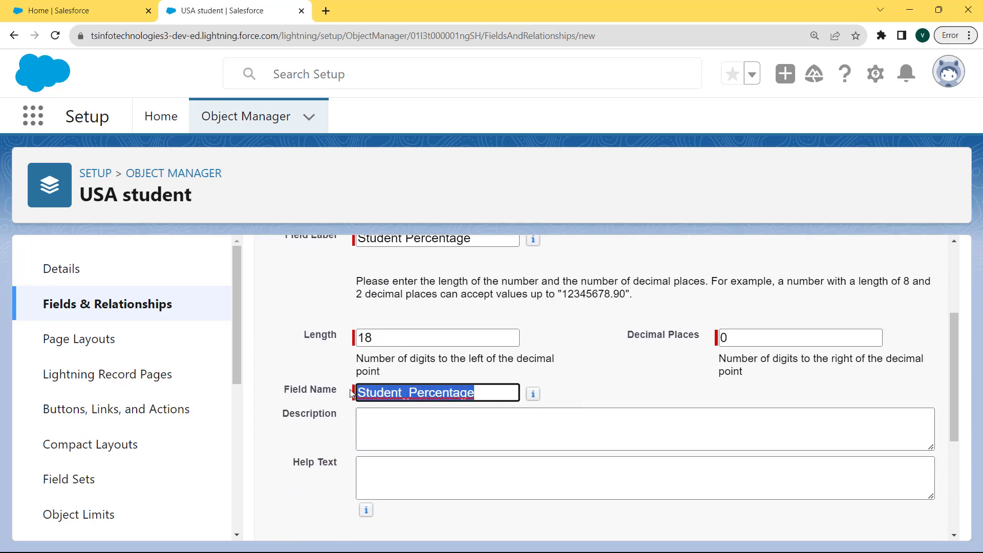
{"action": "left_click", "coordinate": [488, 393]}
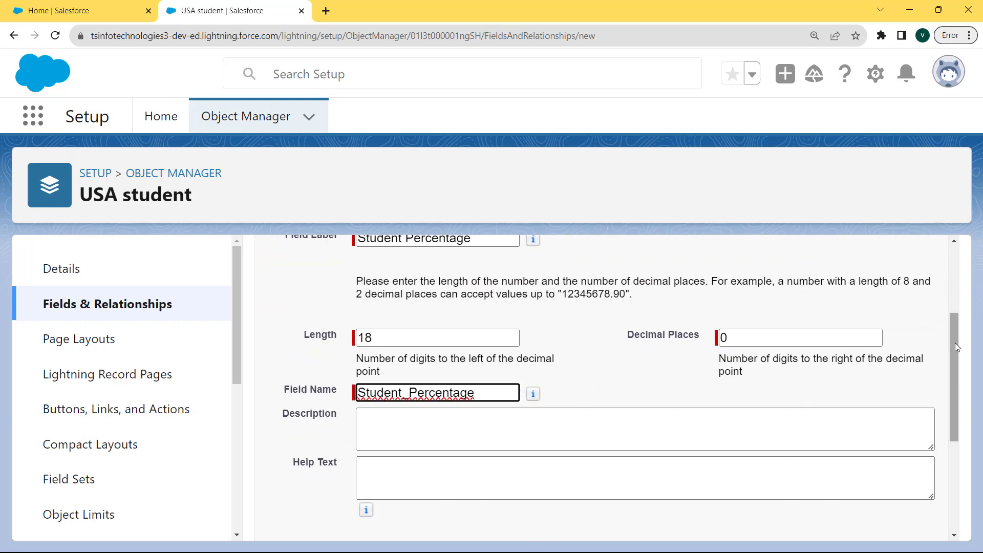
{"action": "left_click_drag", "start_coordinate": [955, 343], "coordinate": [953, 462]}
{"action": "left_click", "coordinate": [887, 520]}
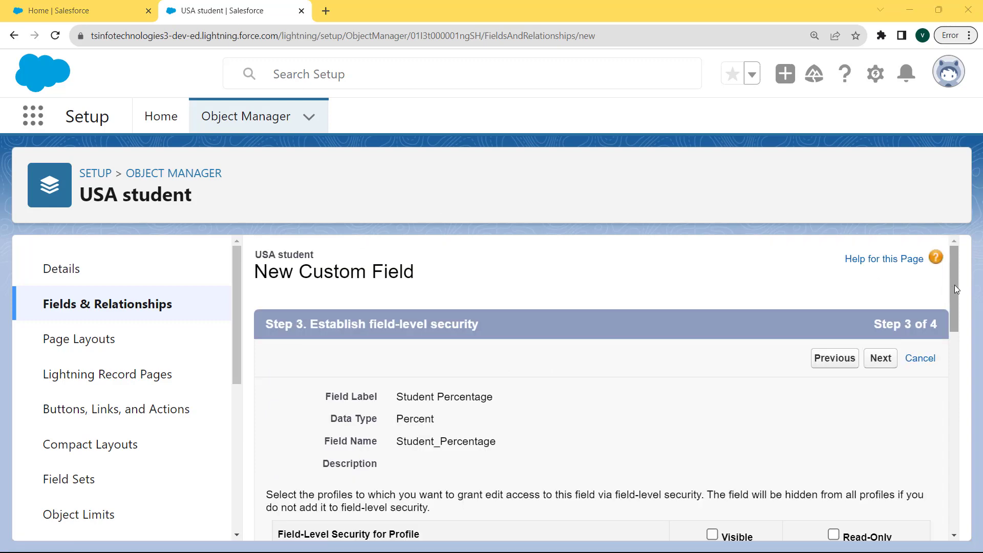
Step: Make the Student Percentage field visible to all profiles, save it, and check it in the object's field list
{"action": "left_click_drag", "start_coordinate": [955, 285], "coordinate": [954, 306]}
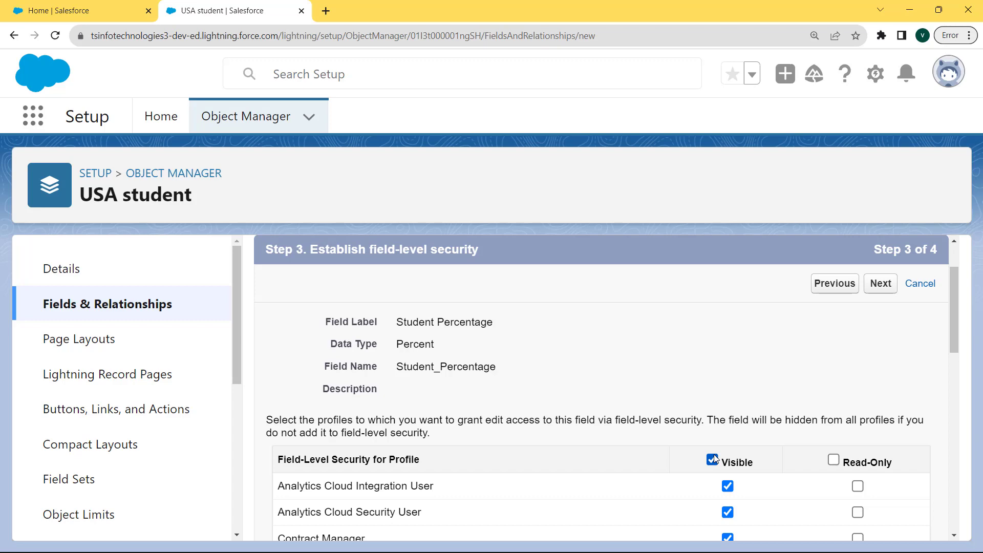
{"action": "left_click", "coordinate": [880, 285]}
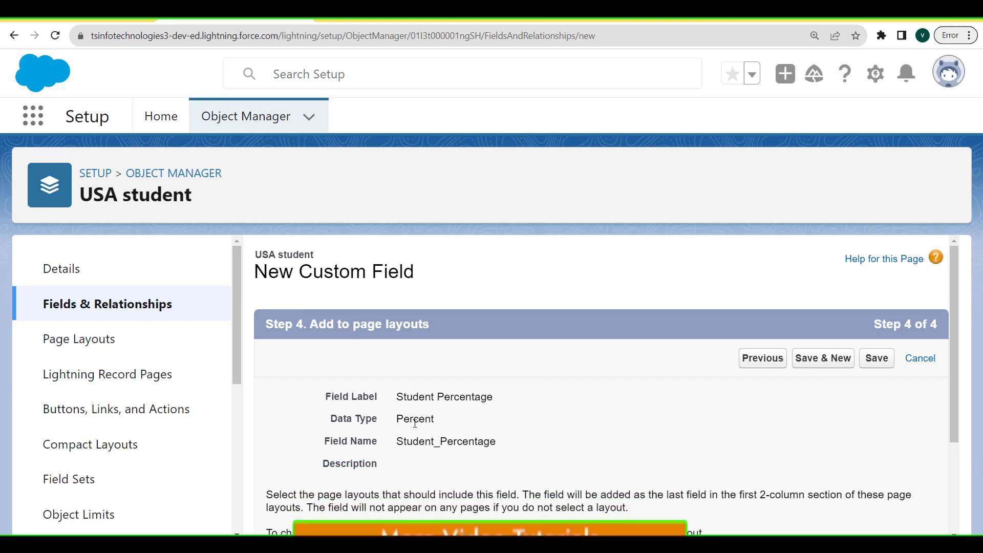
{"action": "left_click", "coordinate": [870, 362]}
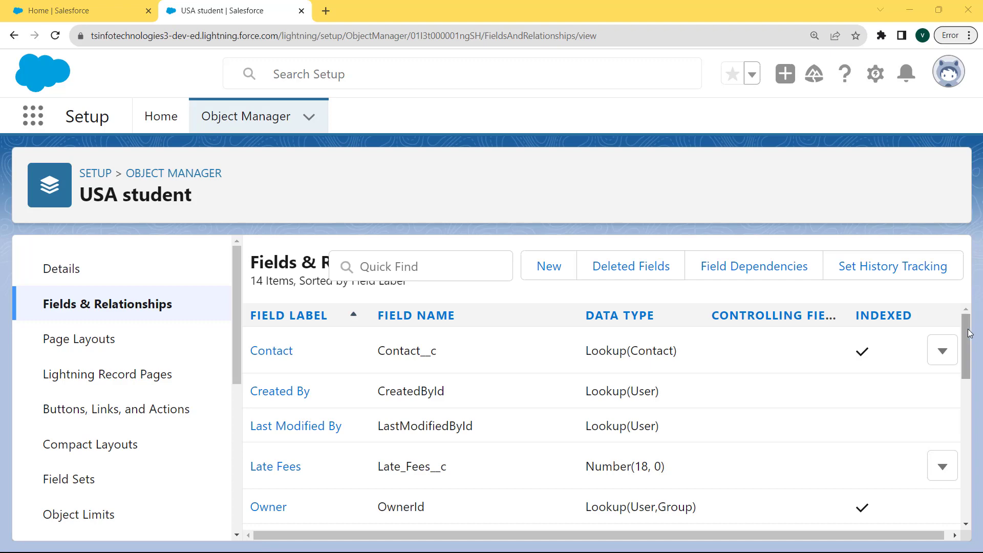
{"action": "left_click_drag", "start_coordinate": [972, 336], "coordinate": [971, 428]}
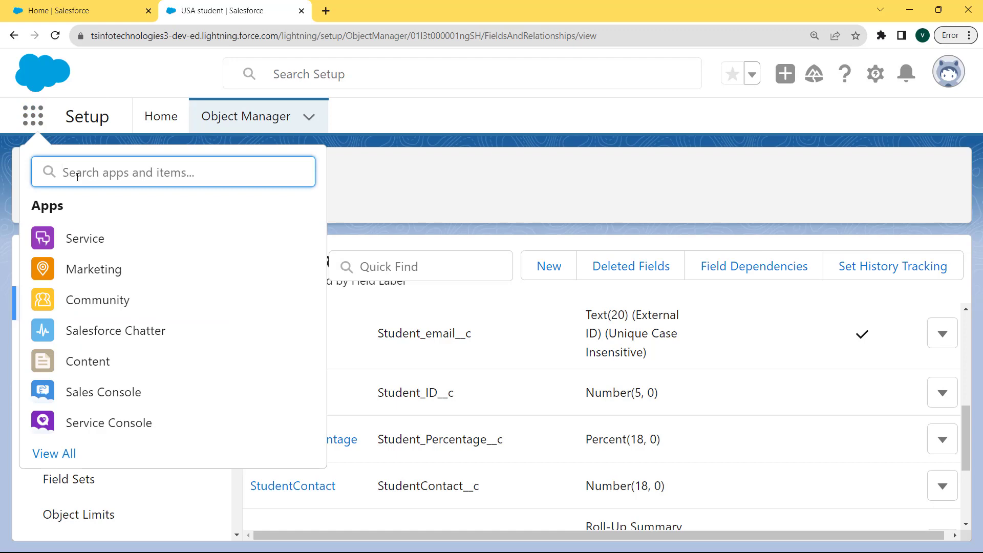
Step: Find the USA students item through the App Launcher and open the recently viewed student's record
{"action": "type", "text": "USA Stu"}
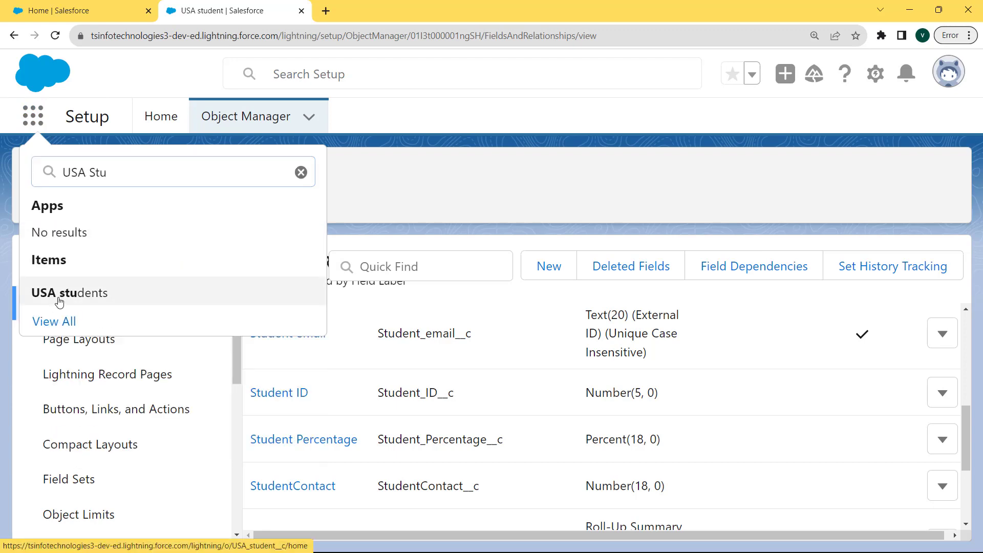
{"action": "left_click", "coordinate": [59, 302]}
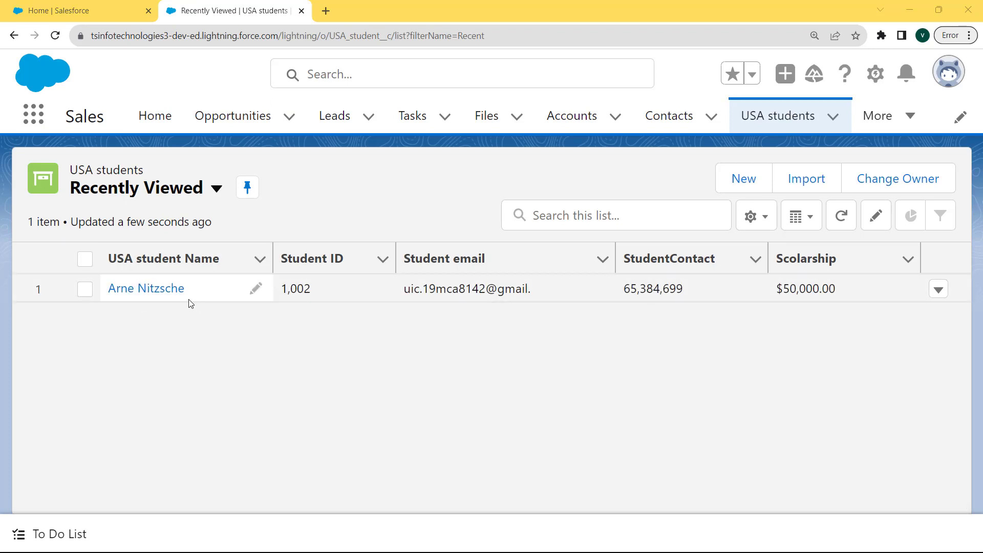
{"action": "left_click", "coordinate": [157, 291]}
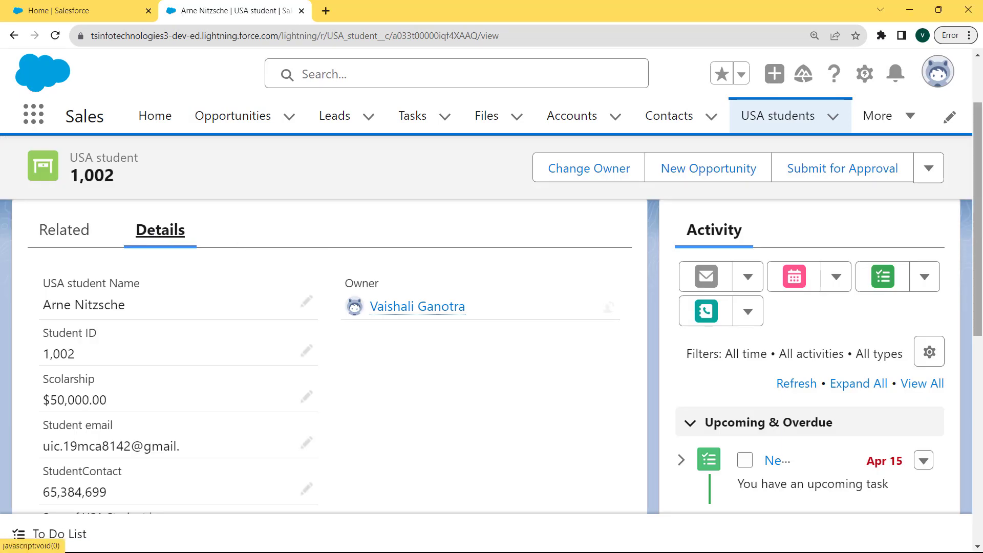
Step: Set Student Percentage to 70 on the student's record and save it
{"action": "left_click_drag", "start_coordinate": [978, 238], "coordinate": [980, 407]}
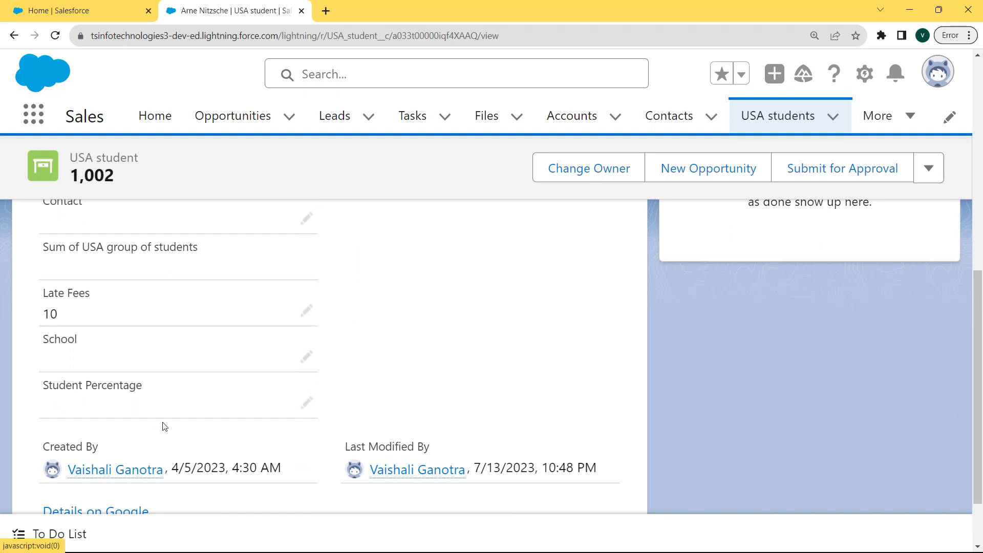
{"action": "left_click", "coordinate": [308, 405]}
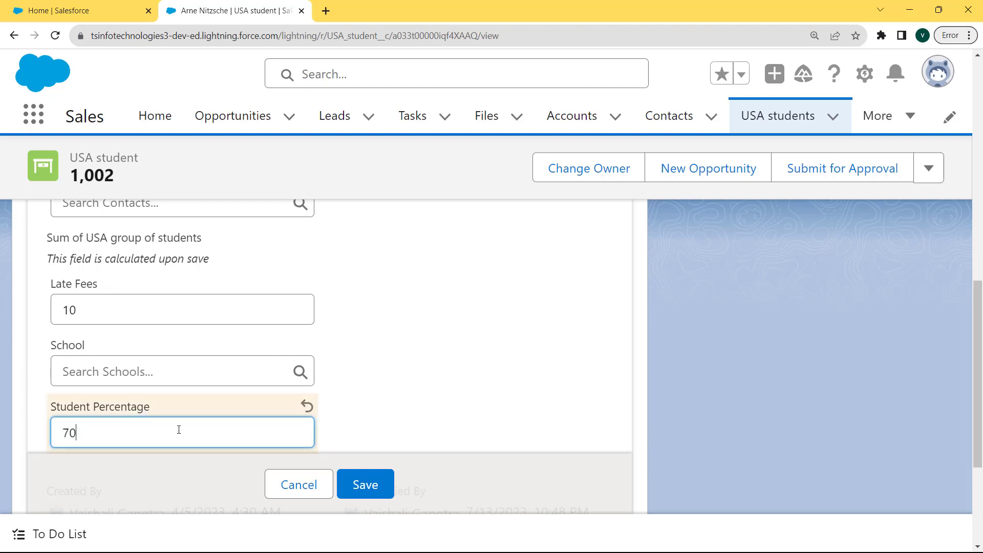
{"action": "left_click", "coordinate": [367, 484]}
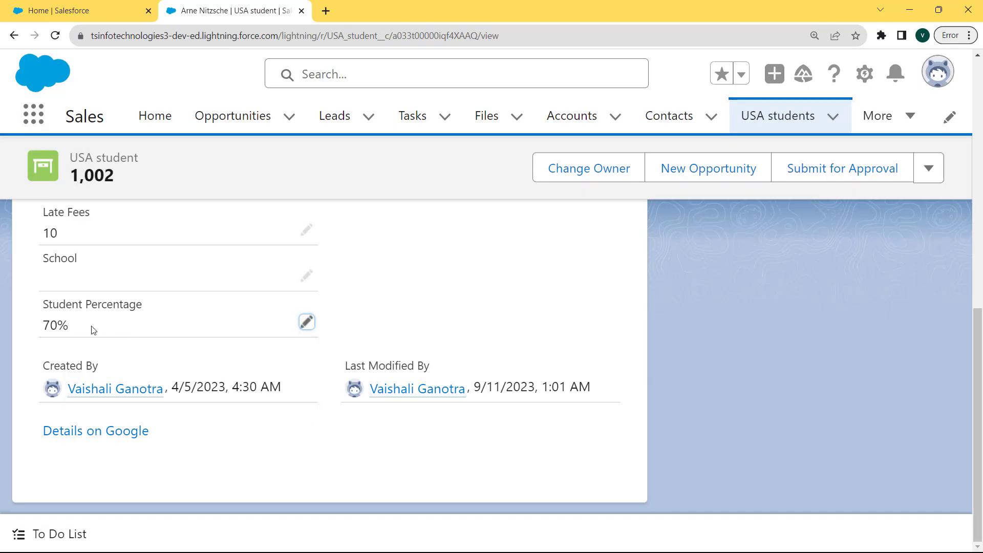
{"action": "left_click_drag", "start_coordinate": [79, 325], "coordinate": [31, 325]}
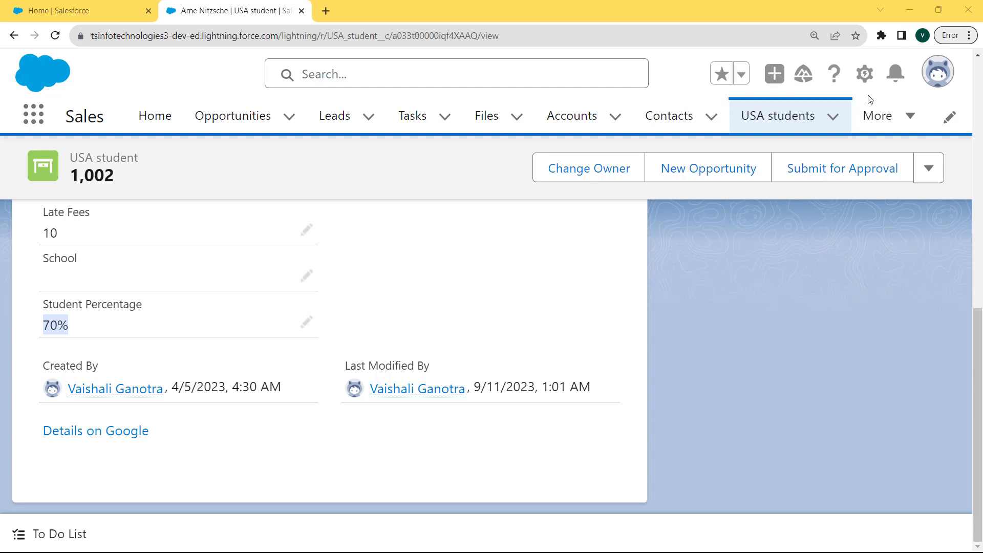
Step: Switch from Lightning Experience to Salesforce Classic and open its Setup area
{"action": "left_click", "coordinate": [935, 81]}
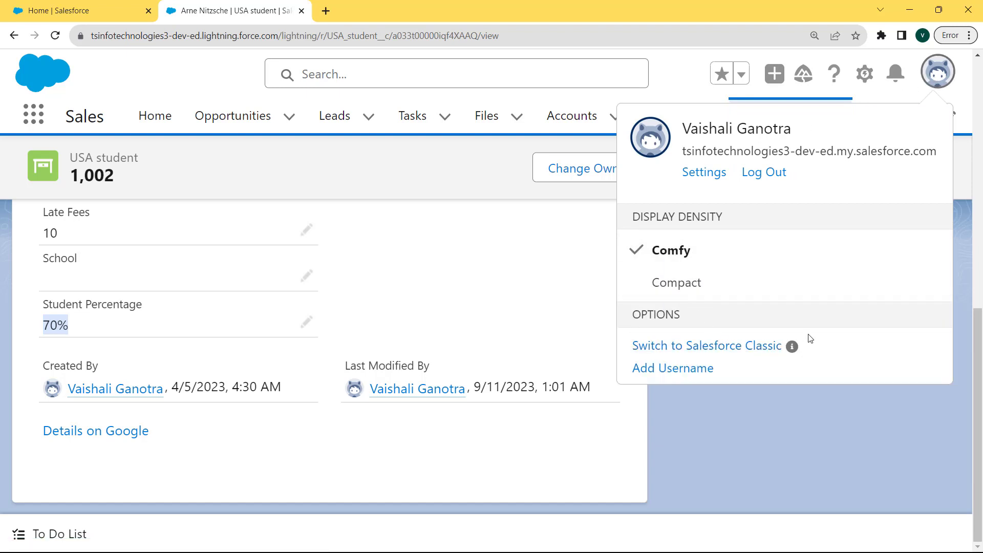
{"action": "left_click", "coordinate": [722, 346]}
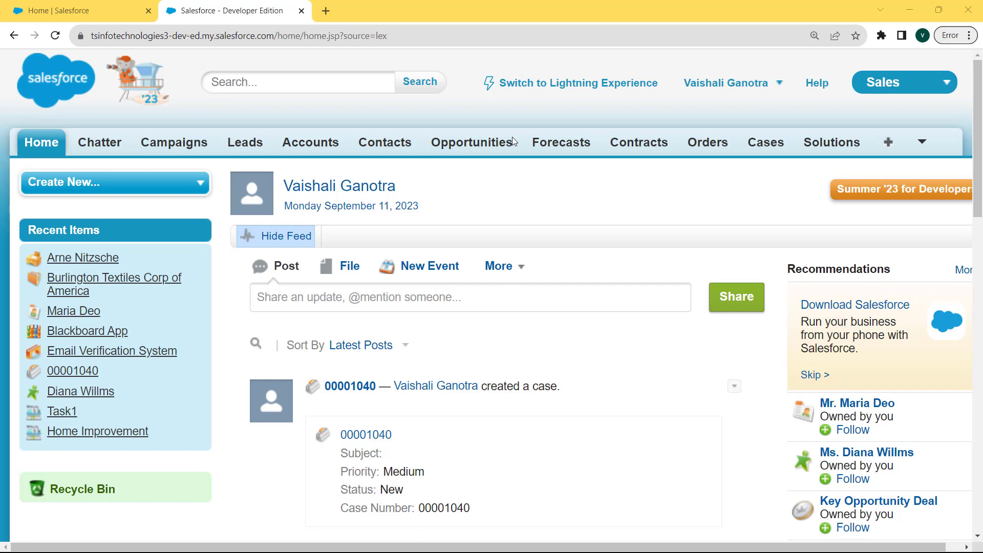
{"action": "left_click", "coordinate": [779, 83]}
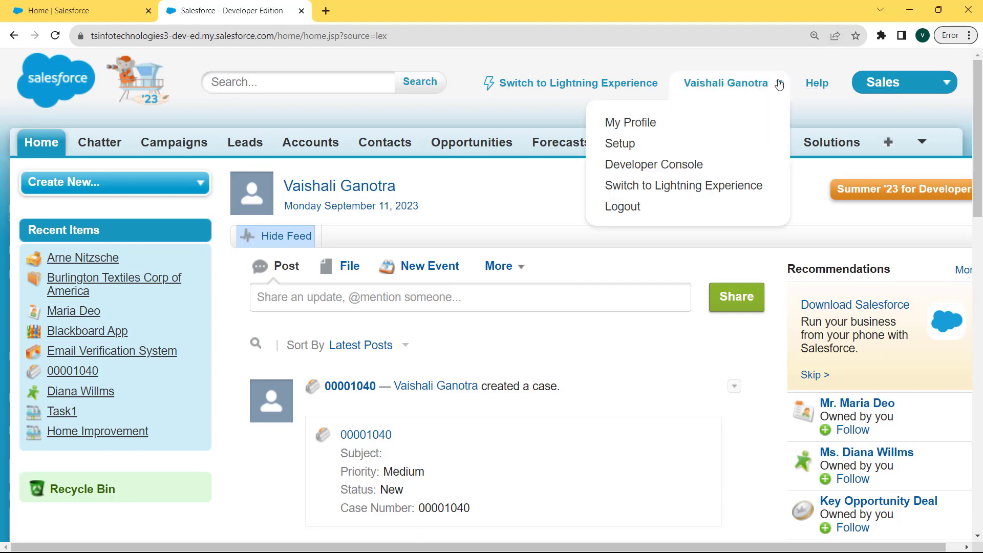
{"action": "left_click", "coordinate": [624, 147]}
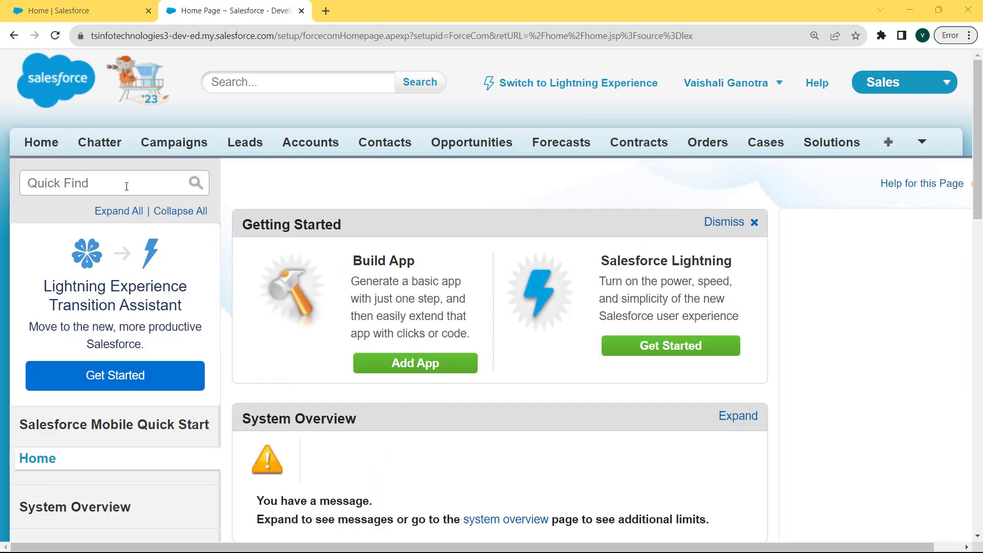
Step: Search Setup for Product and open the Fields page of the Products object
{"action": "left_click", "coordinate": [126, 185]}
{"action": "type", "text": "Product"}
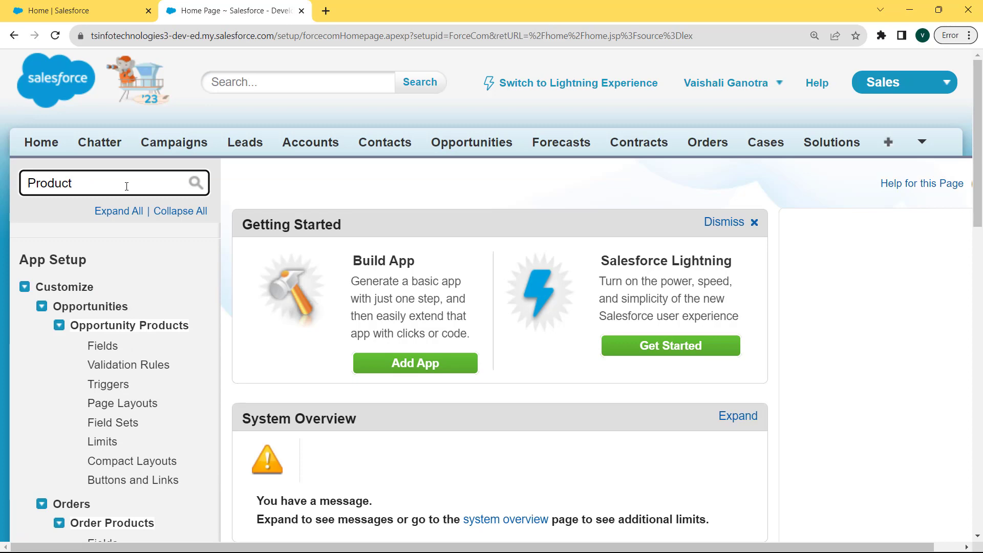
{"action": "scroll", "coordinate": [513, 330], "scroll_direction": "down", "scroll_amount": 8}
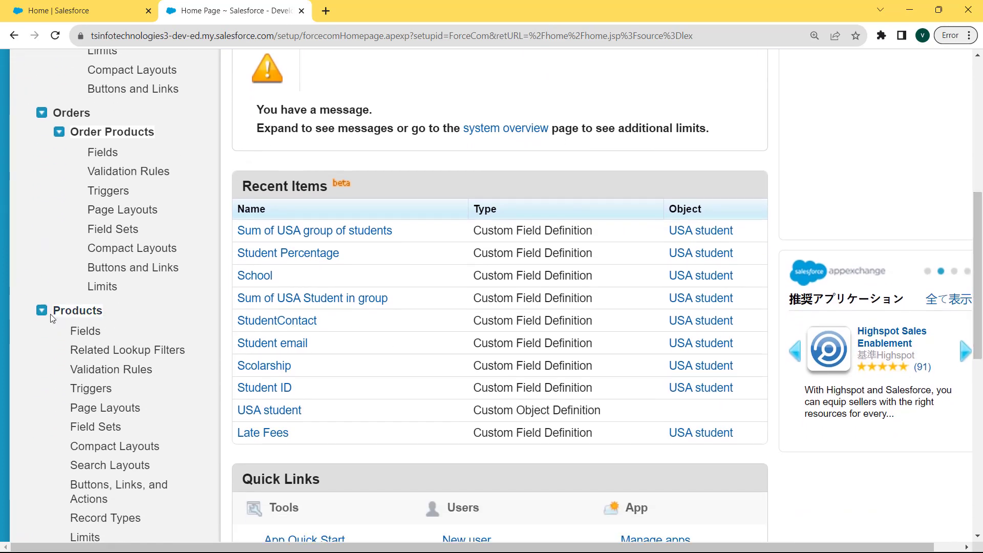
{"action": "left_click", "coordinate": [85, 332]}
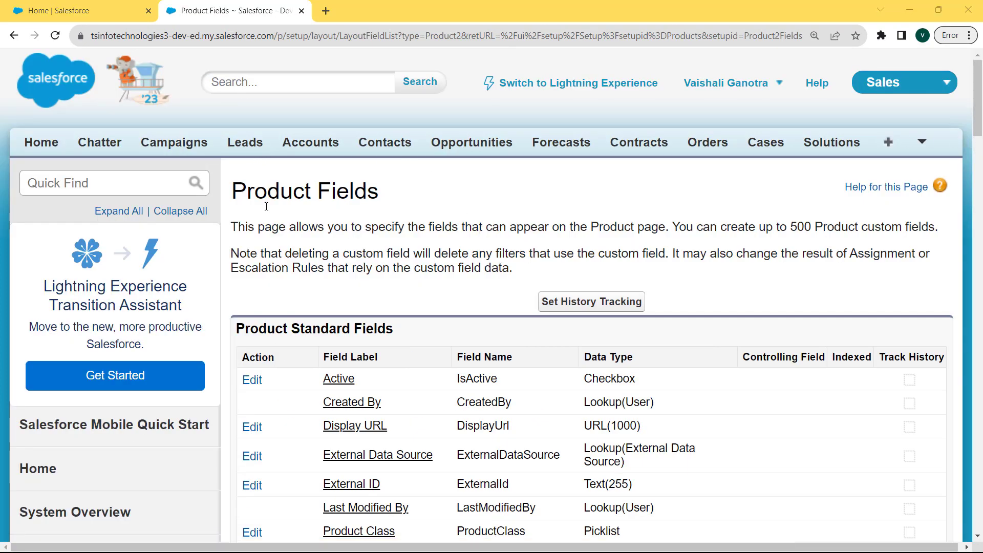
Step: Start a new custom field on the Product object, choose Percent as the data type, and continue to the field details
{"action": "scroll", "coordinate": [982, 146], "scroll_direction": "down", "scroll_amount": 10}
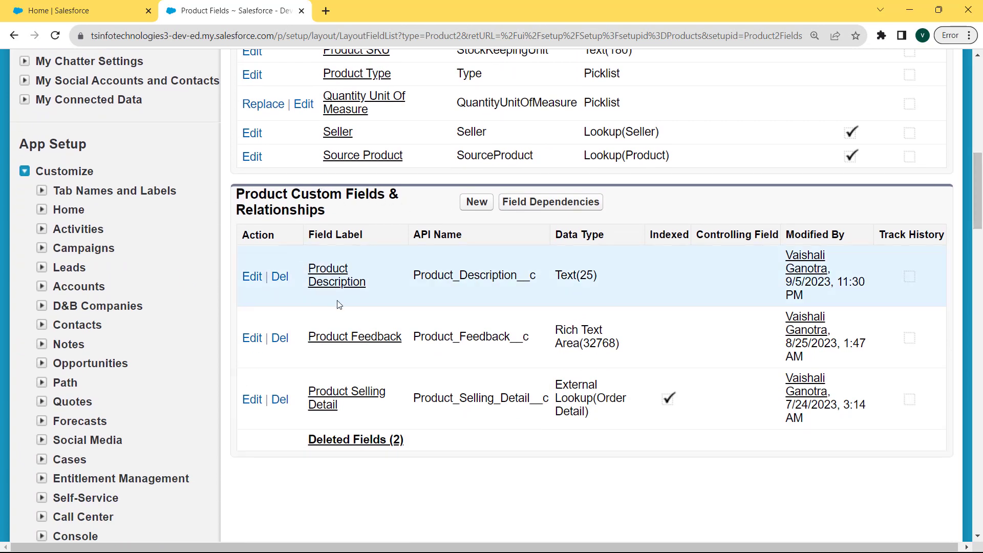
{"action": "left_click", "coordinate": [483, 203]}
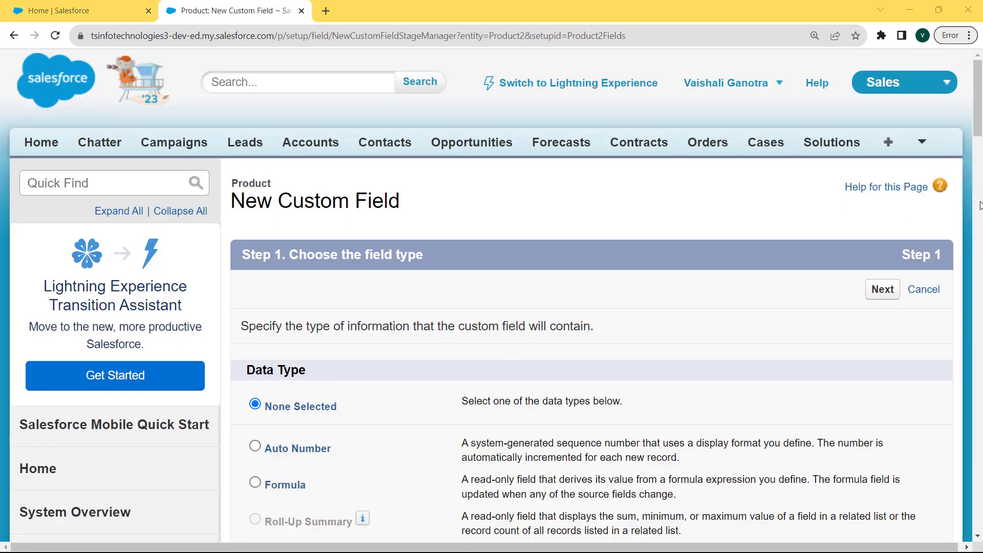
{"action": "left_click_drag", "start_coordinate": [982, 110], "coordinate": [982, 216]}
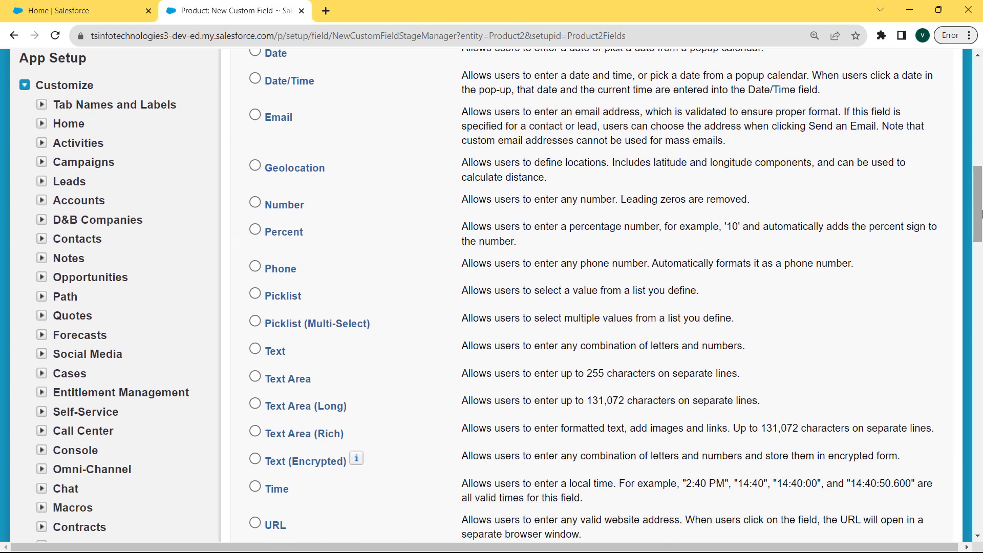
{"action": "left_click", "coordinate": [255, 229]}
{"action": "left_click_drag", "start_coordinate": [981, 221], "coordinate": [982, 280]}
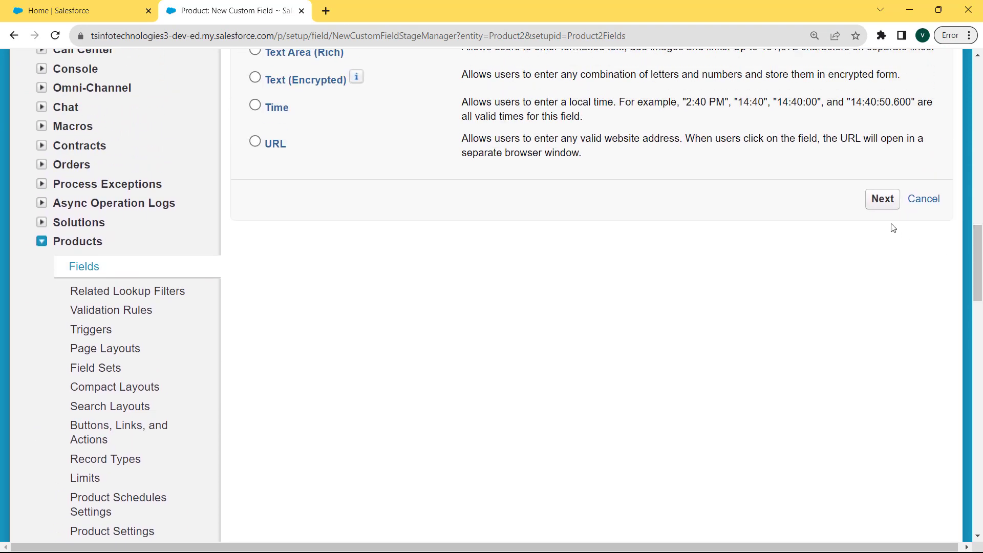
{"action": "left_click", "coordinate": [882, 199]}
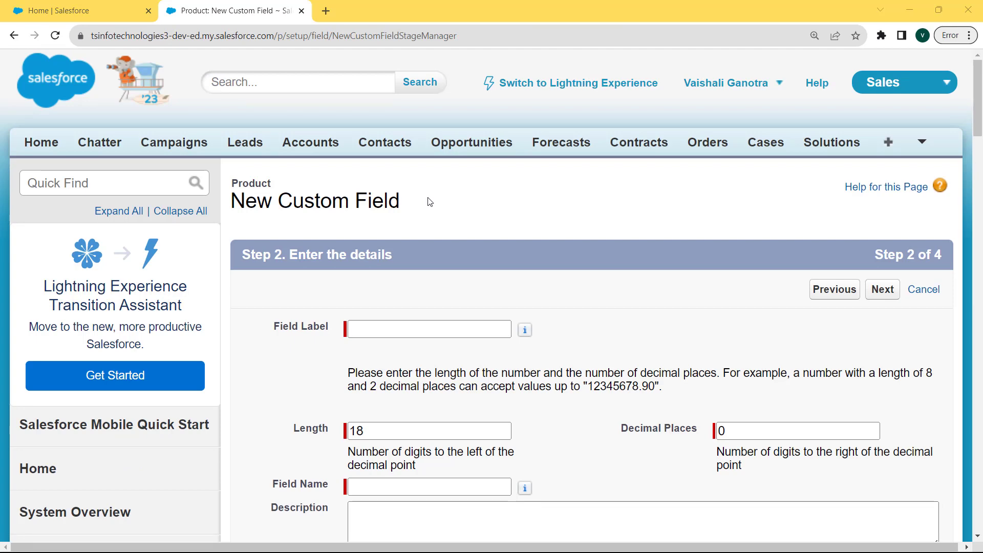
Step: Label the field Product Quality Percentage, keep length 18, 0 decimal places and field name Product_Quality_Percentage, and continue to field-level security
{"action": "left_click", "coordinate": [405, 326]}
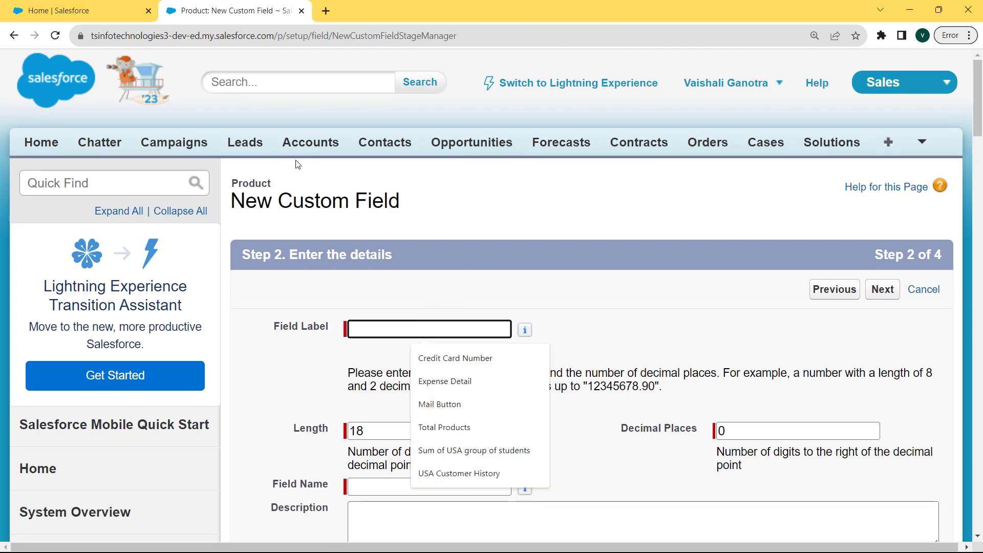
{"action": "type", "text": "Product Quality Percentage"}
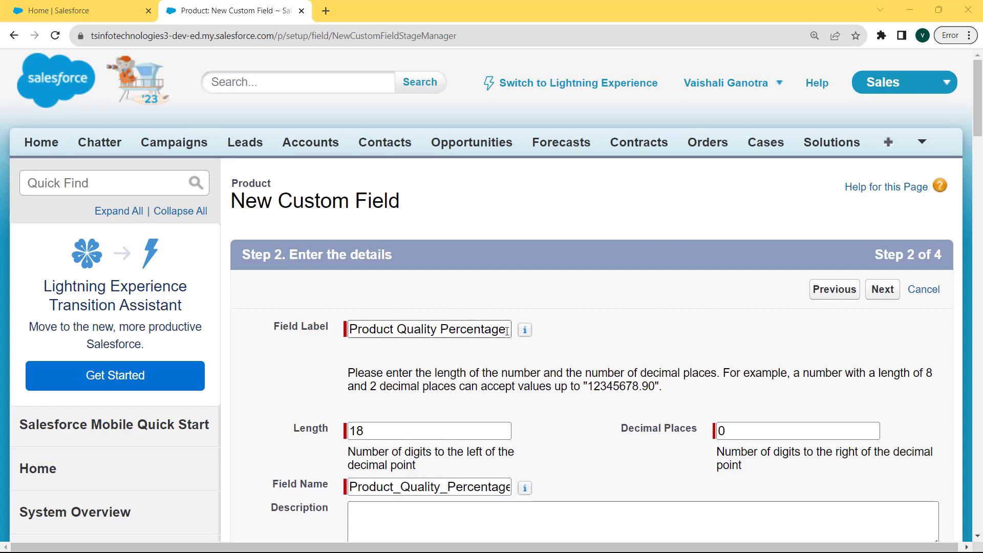
{"action": "left_click_drag", "start_coordinate": [507, 331], "coordinate": [340, 334]}
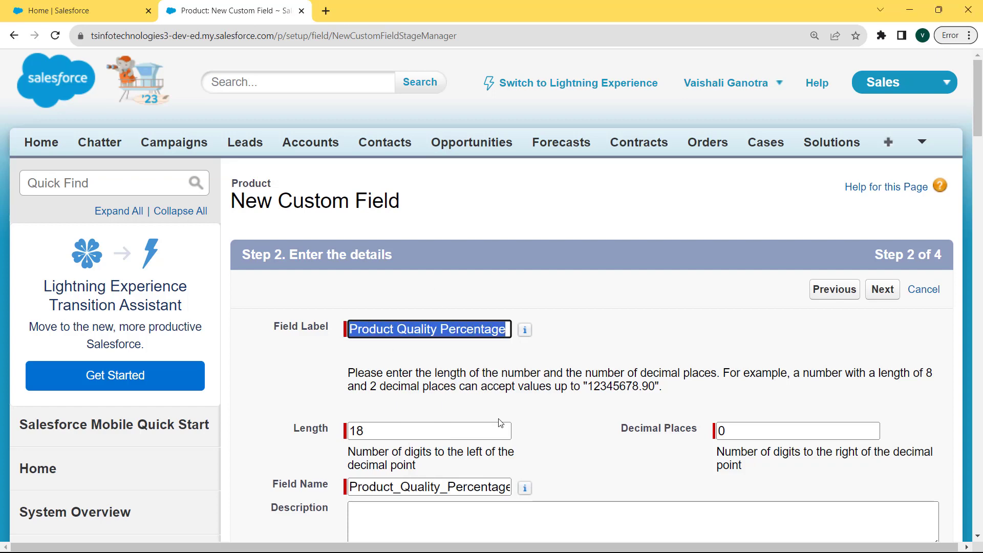
{"action": "left_click", "coordinate": [461, 433]}
{"action": "left_click_drag", "start_coordinate": [407, 434], "coordinate": [344, 437]}
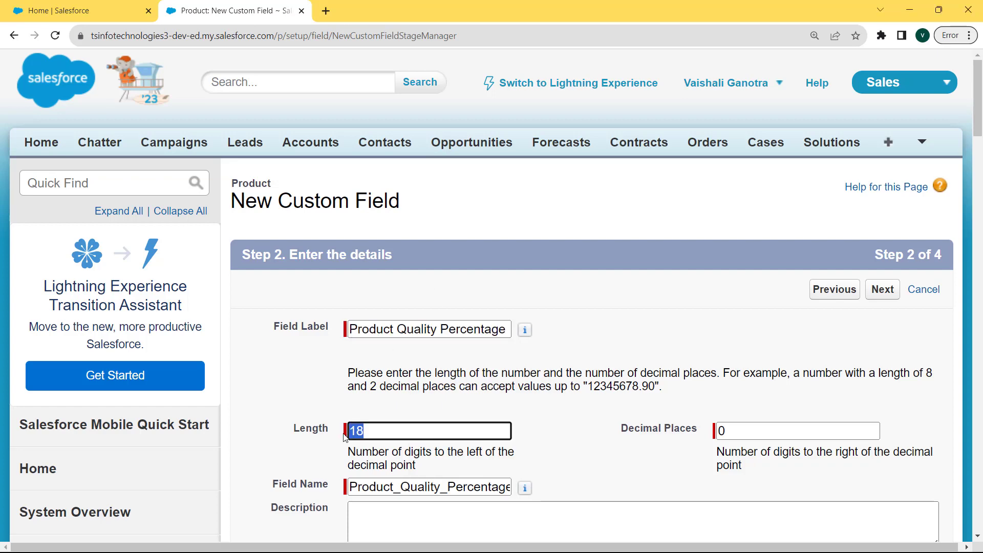
{"action": "left_click", "coordinate": [755, 432]}
{"action": "left_click_drag", "start_coordinate": [755, 433], "coordinate": [718, 432]}
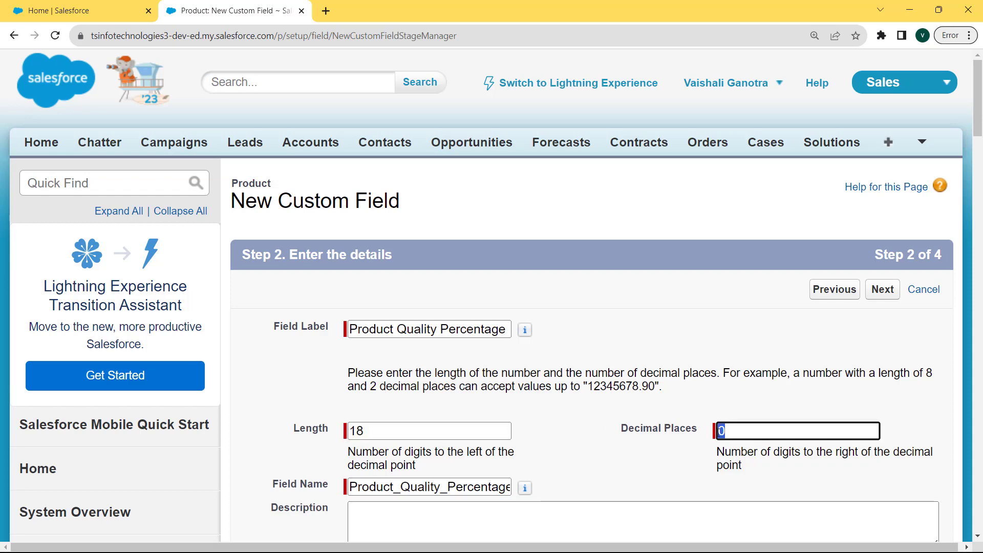
{"action": "left_click", "coordinate": [390, 487]}
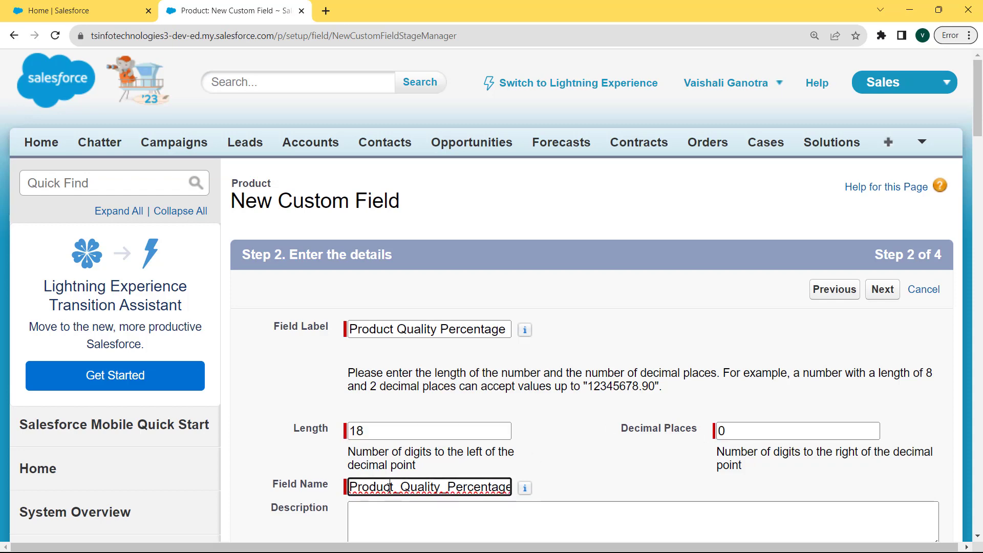
{"action": "left_click_drag", "start_coordinate": [348, 486], "coordinate": [511, 487]}
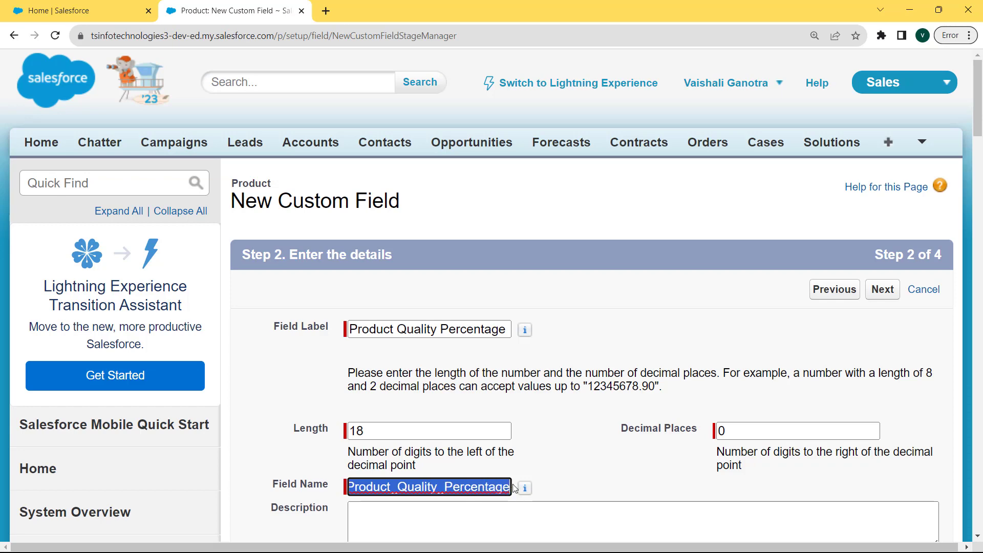
{"action": "mouse_move", "coordinate": [518, 485]}
{"action": "left_click", "coordinate": [891, 289]}
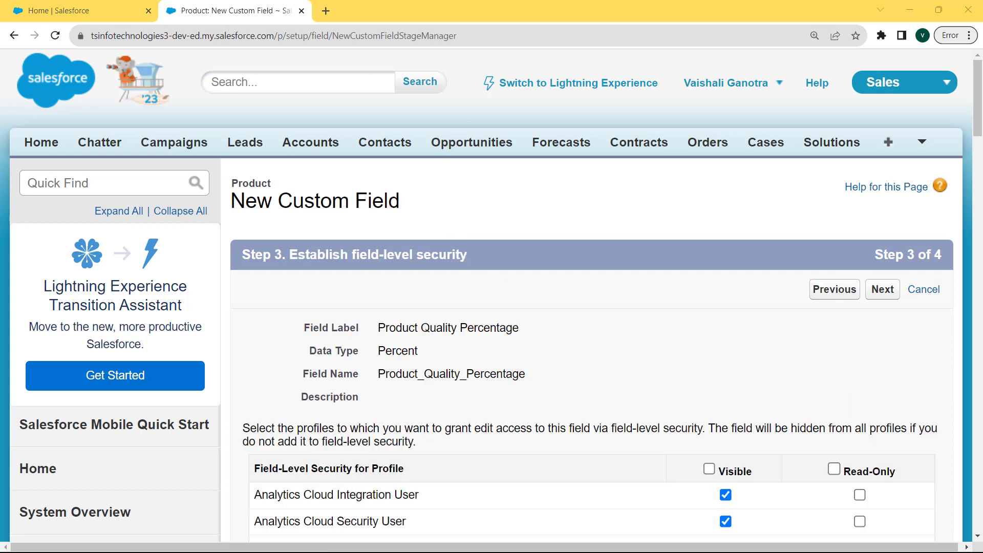
Step: Make Product Quality Percentage visible to all profiles, keep it on Product Layout, save it, and check it in the Product custom fields list
{"action": "left_click_drag", "start_coordinate": [980, 101], "coordinate": [980, 132]}
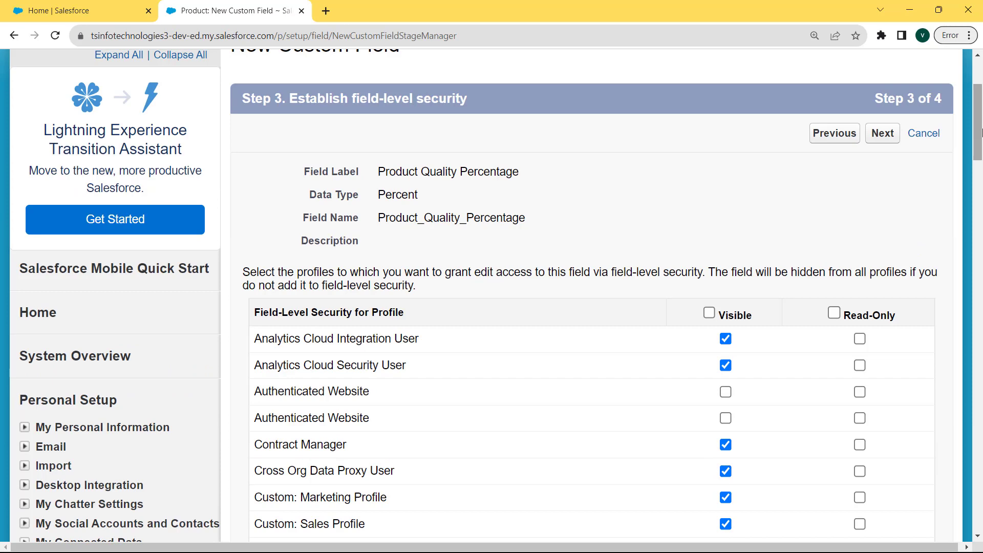
{"action": "left_click", "coordinate": [709, 313]}
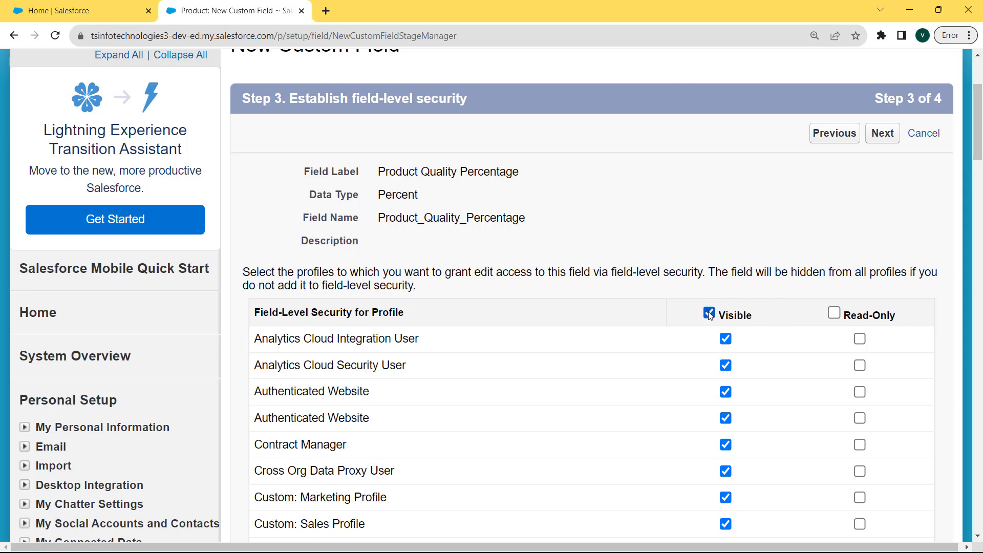
{"action": "left_click", "coordinate": [879, 134]}
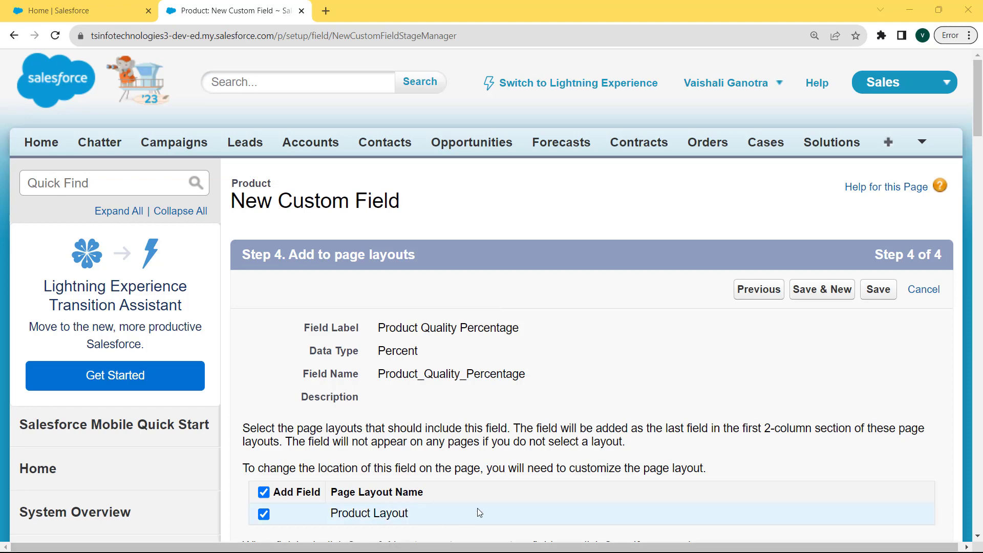
{"action": "left_click", "coordinate": [873, 291]}
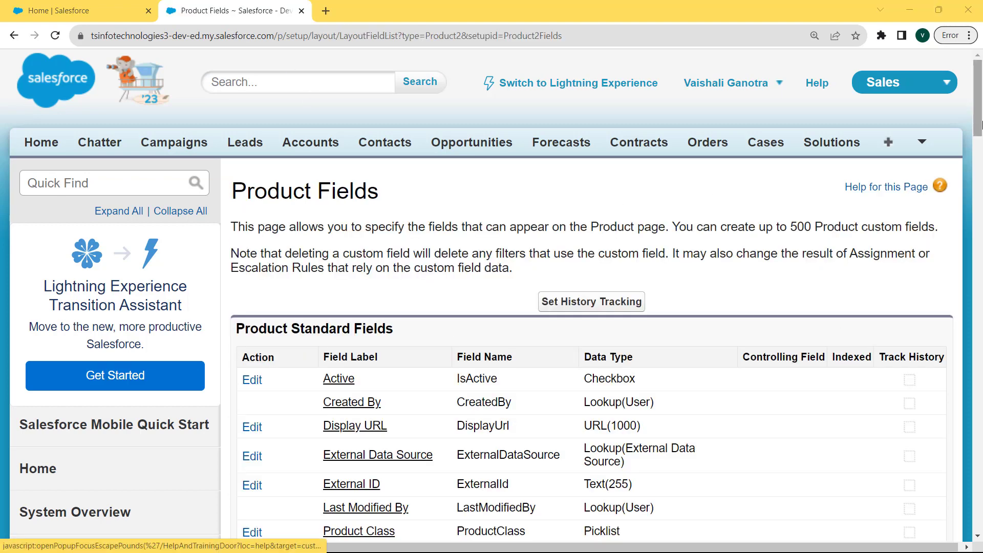
{"action": "left_click_drag", "start_coordinate": [981, 119], "coordinate": [981, 217]}
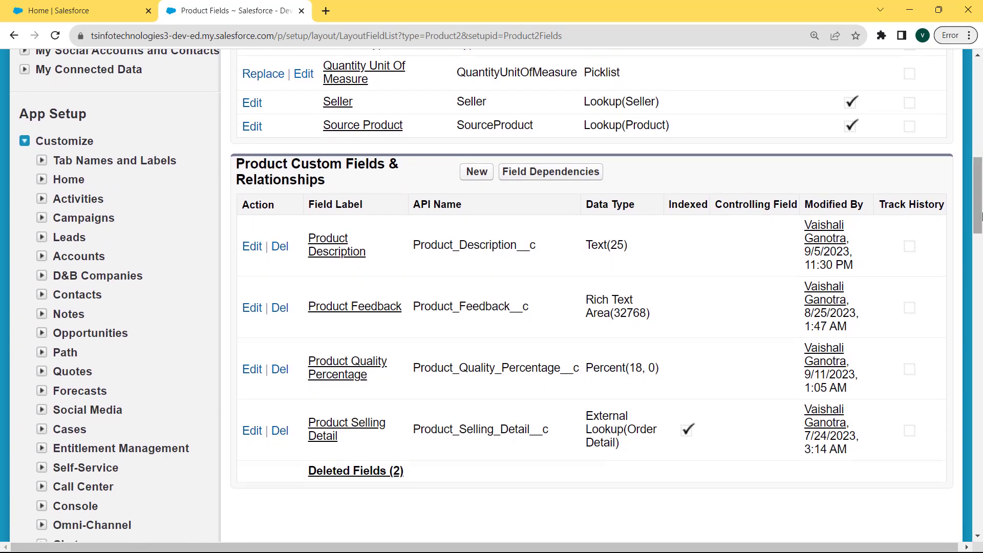